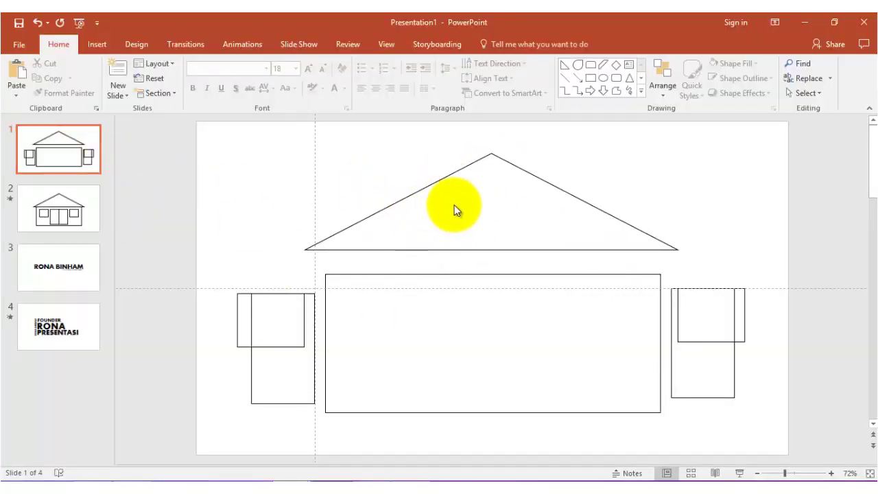
Step: Review slides 1–3, selecting the name title and founder subtitle on slide 3
left_click(70, 217)
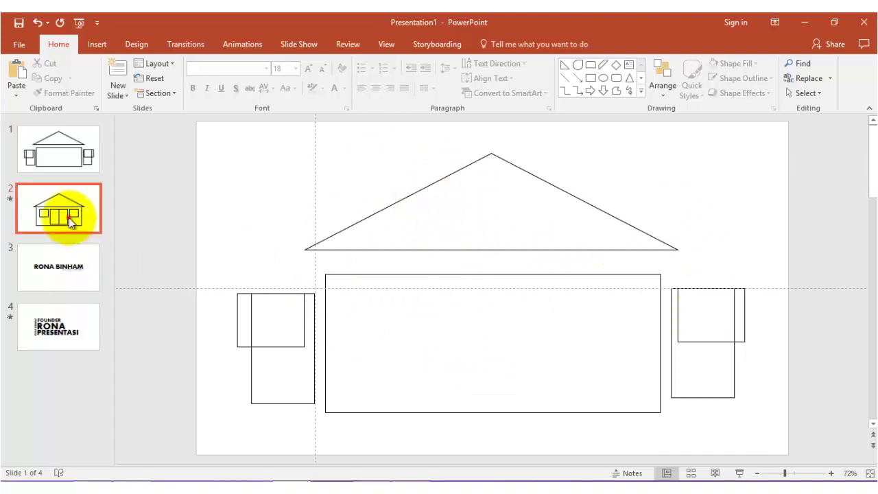
left_click(92, 168)
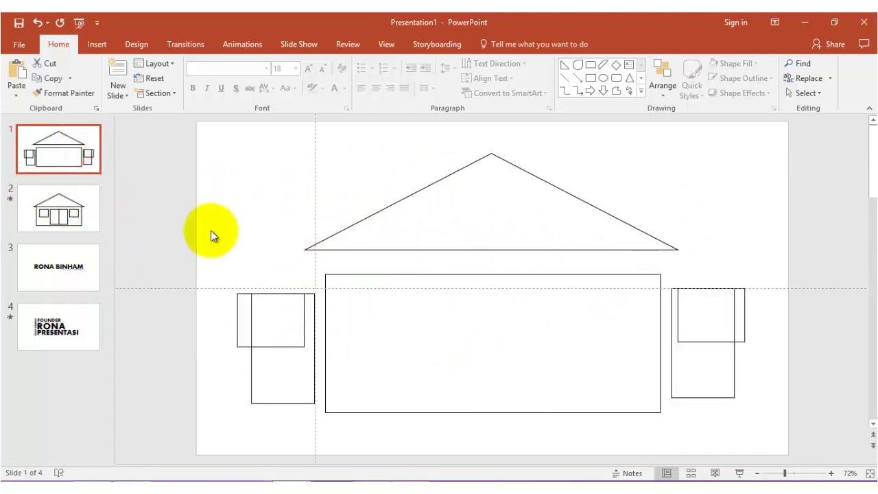
left_click(60, 203)
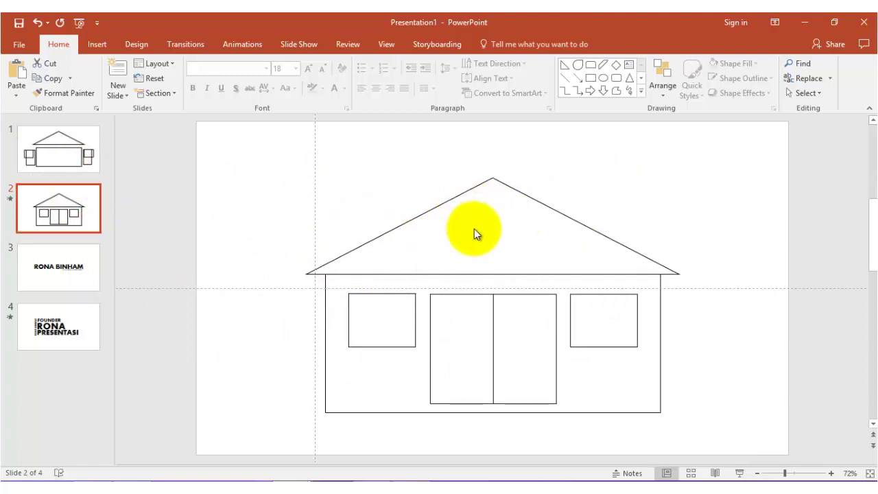
left_click(62, 273)
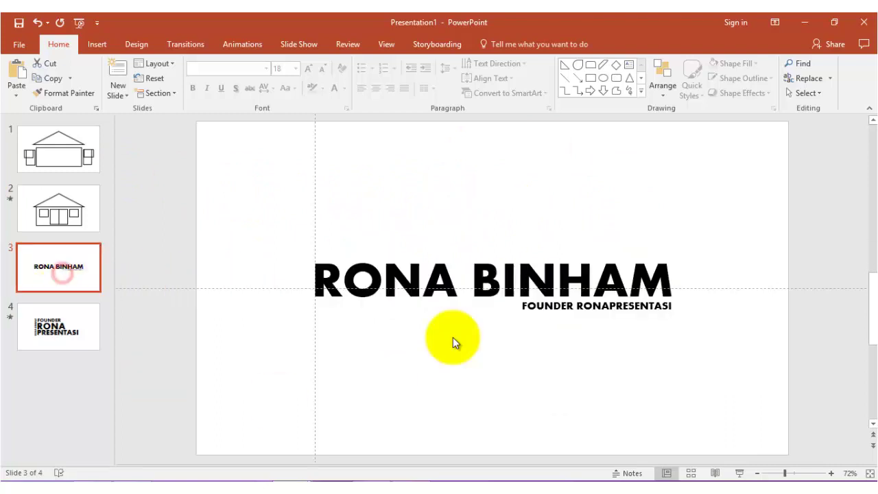
left_click(463, 284)
left_click(566, 311)
left_click(521, 262)
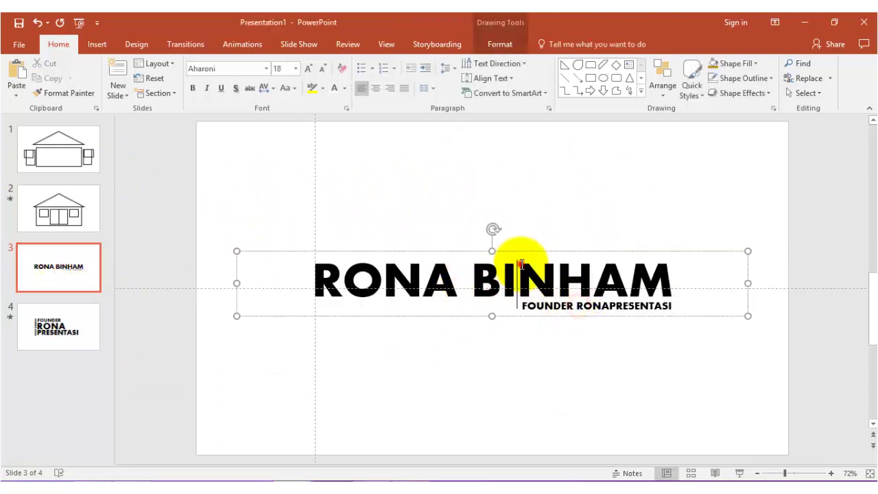
left_click(567, 308)
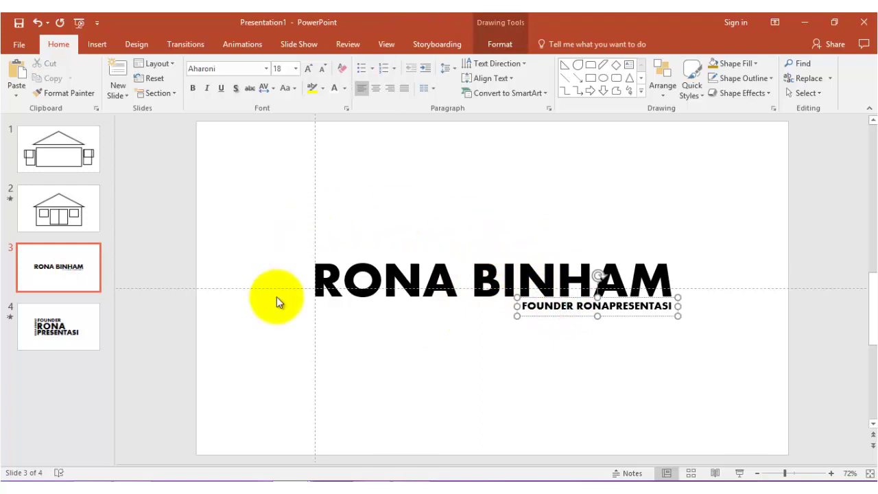
Step: Check slide 4, then run the slide show from slide 1
left_click(74, 321)
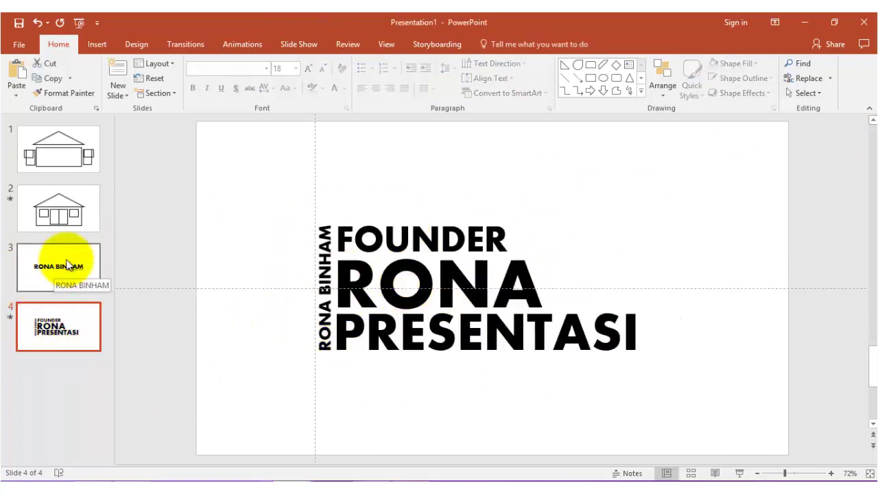
left_click(71, 157)
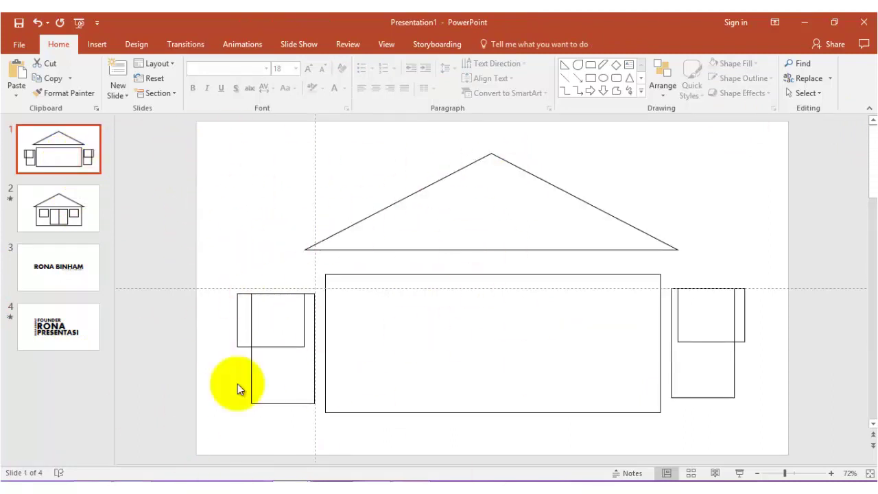
left_click(743, 472)
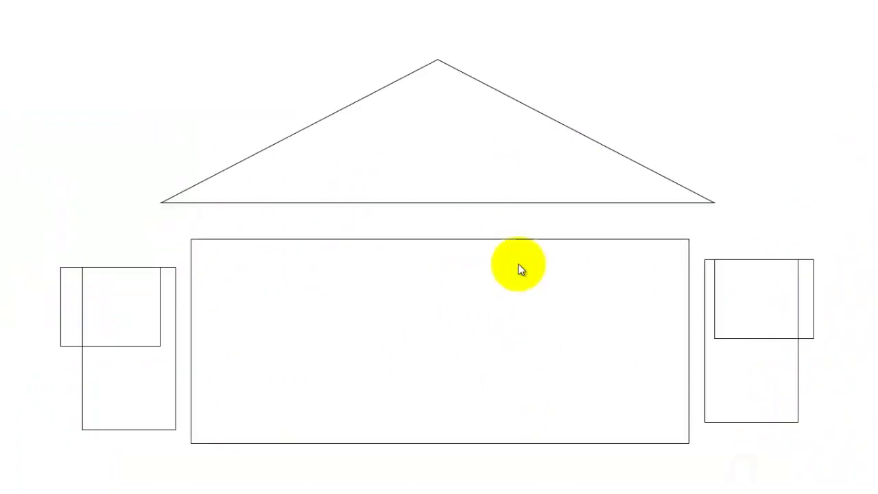
Step: Advance the show through the house morph and the name title slide to the end
left_click(436, 175)
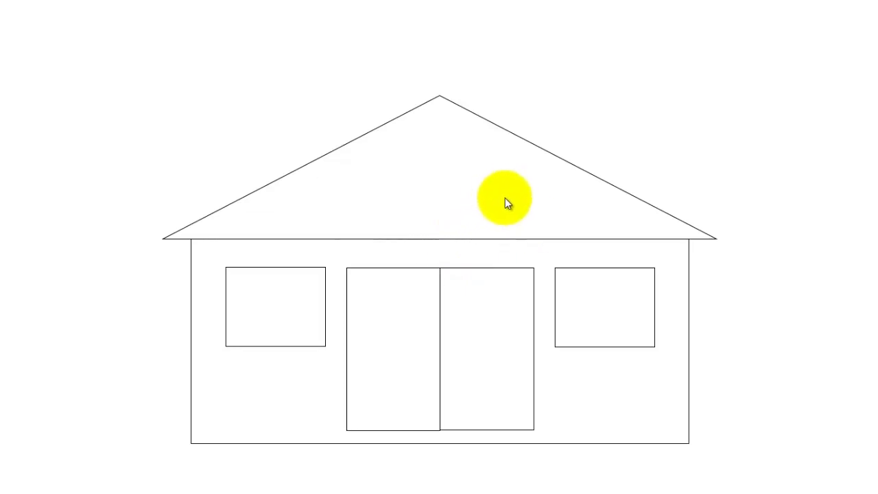
left_click(487, 197)
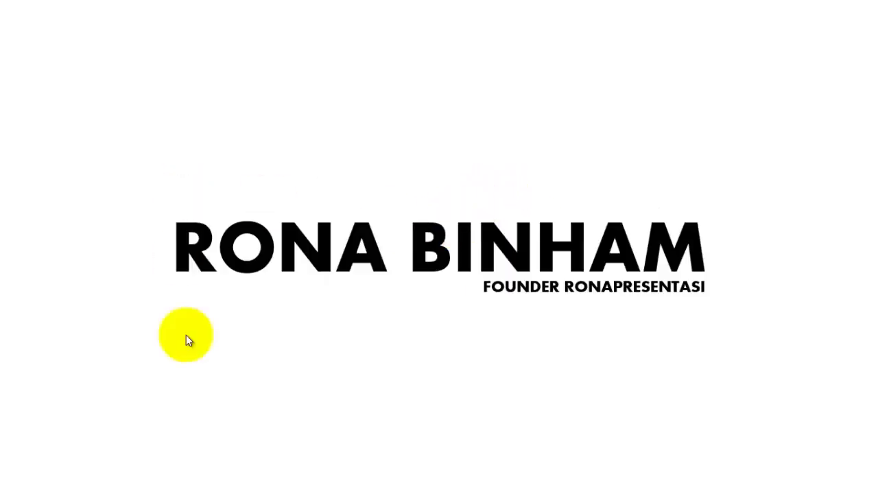
left_click(452, 205)
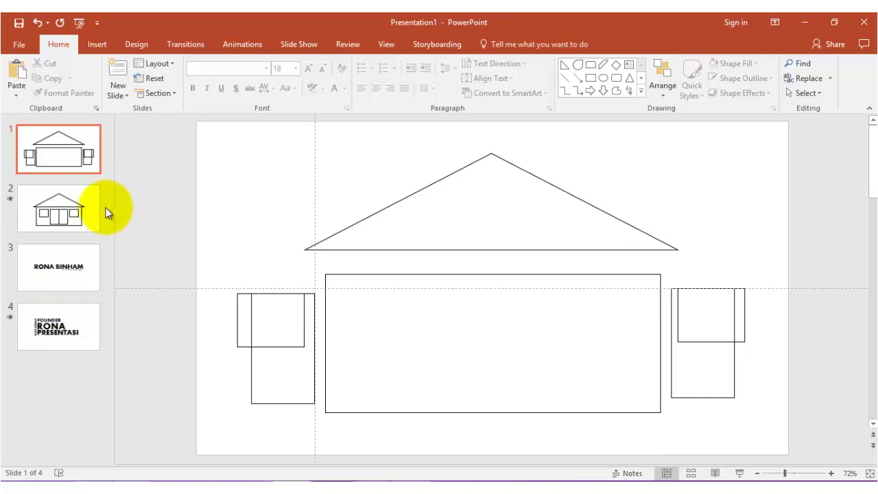
Step: Browse all four slides, checking slide 3's title texts, and settle on slide 2's finished house
left_click(75, 198)
left_click(70, 162)
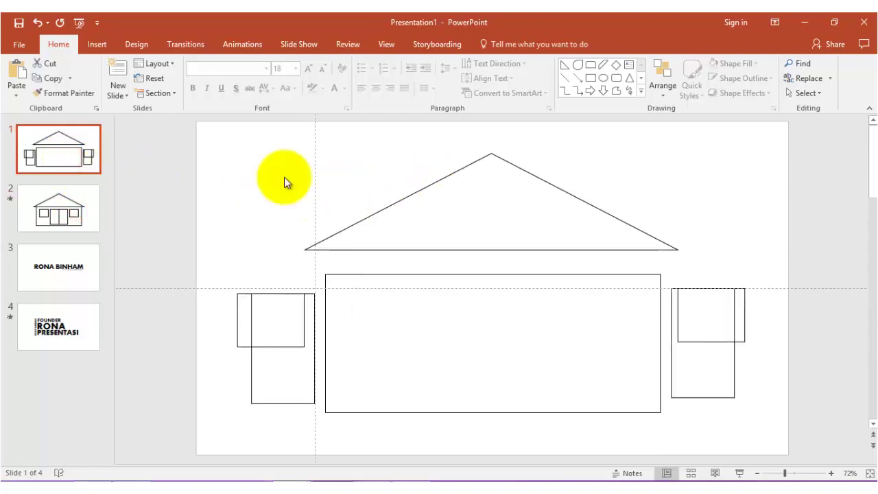
left_click(73, 213)
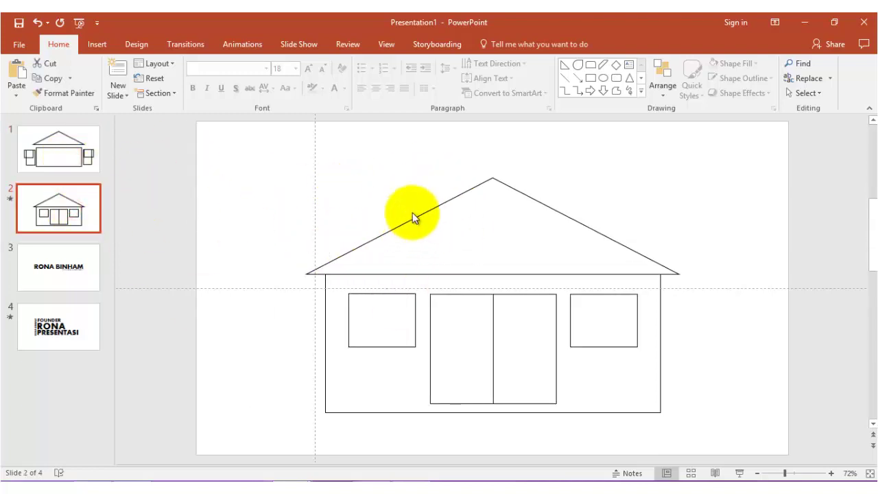
left_click(79, 275)
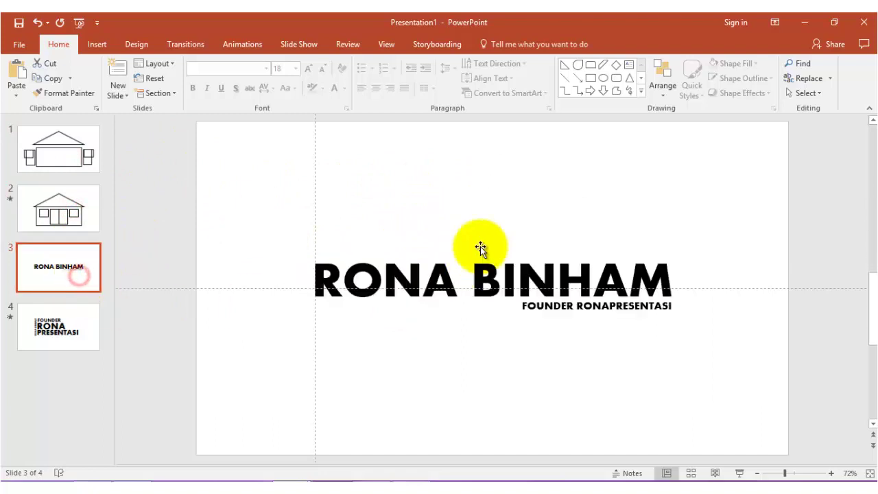
left_click(549, 291)
left_click(548, 307)
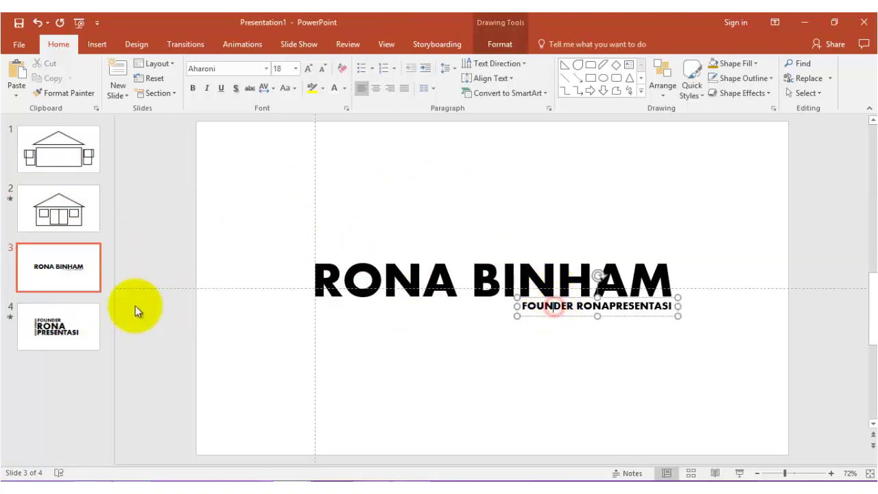
scroll(138, 308, "down", 1)
left_click(361, 231)
left_click(59, 164)
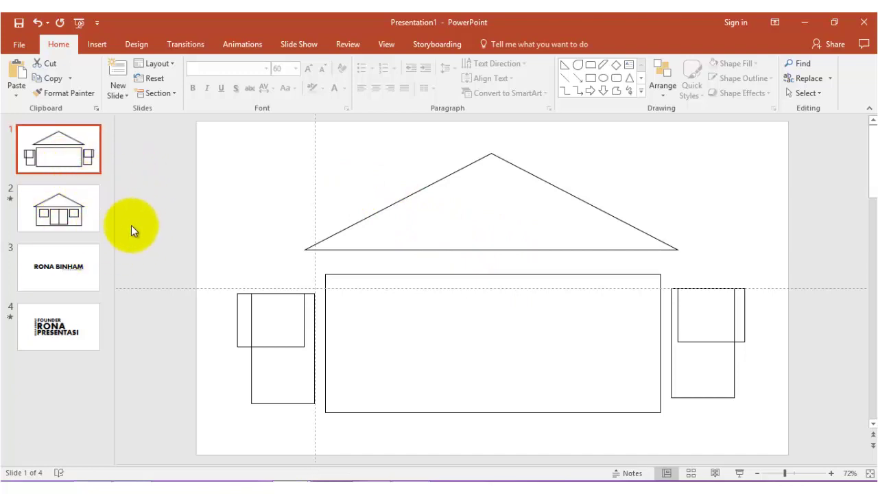
left_click(96, 216)
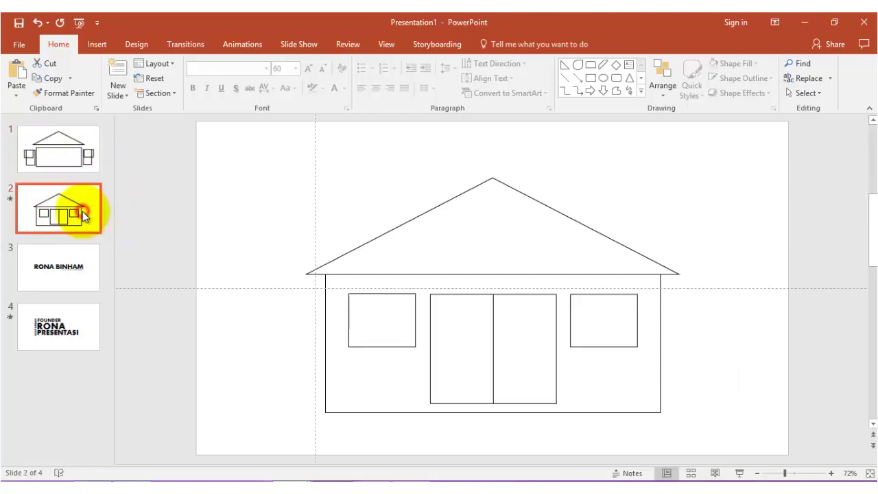
Step: Apply a Morph transition with the Objects effect option to slide 2, then move to slide 4
left_click(199, 45)
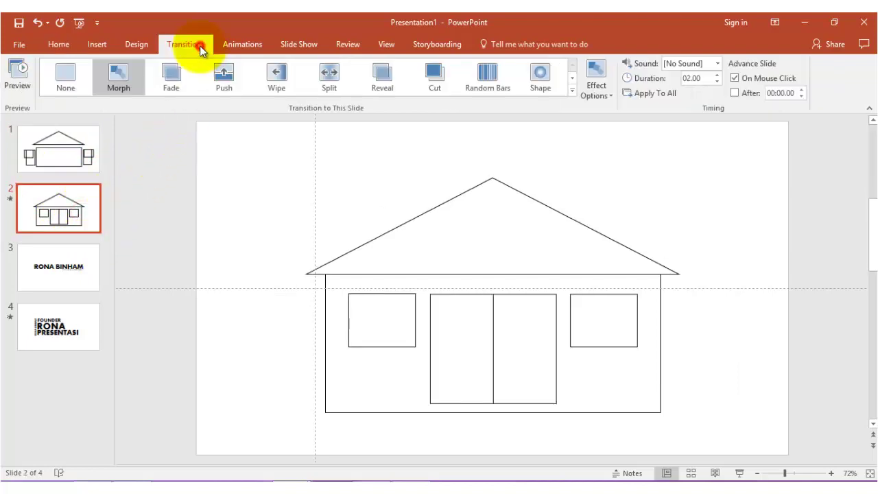
left_click(123, 78)
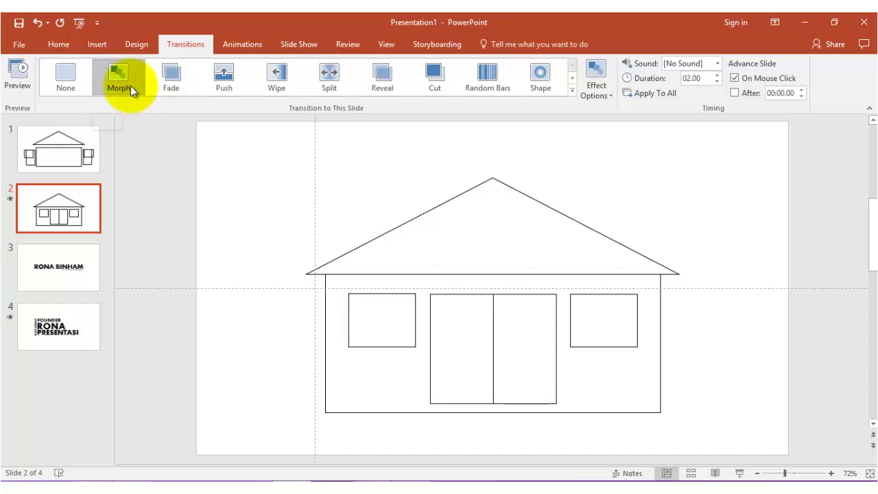
left_click(608, 89)
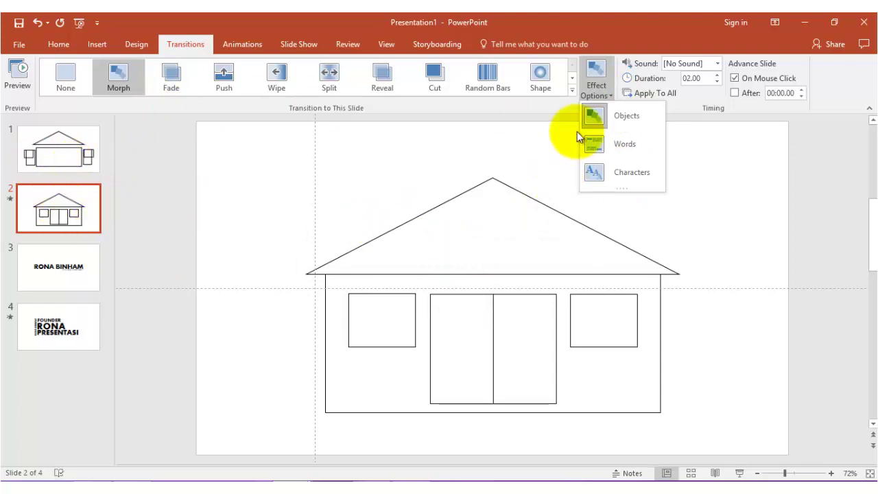
left_click(629, 118)
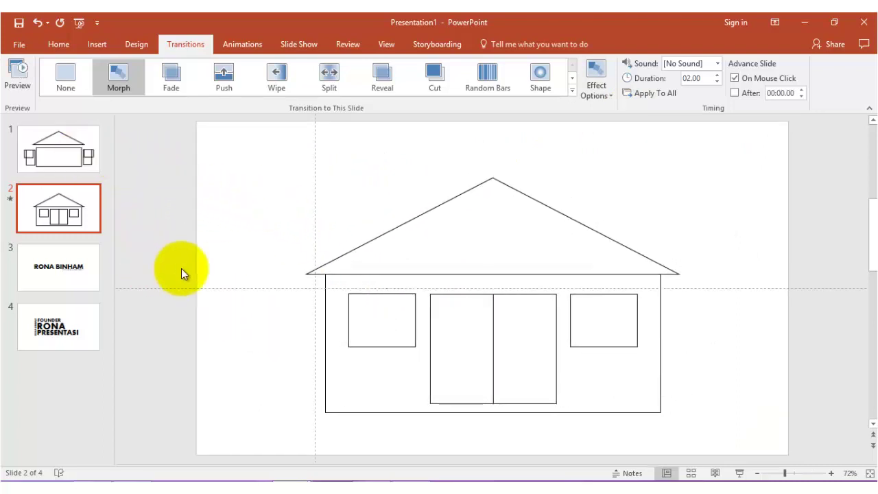
left_click(92, 317)
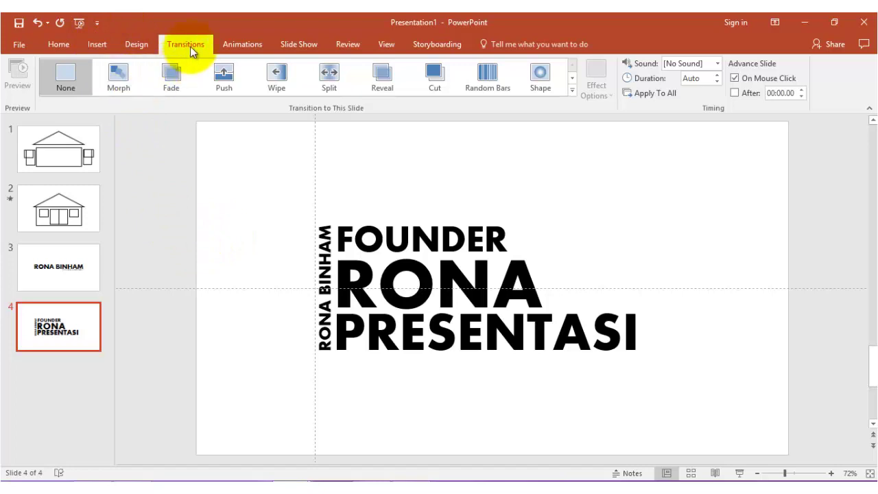
Step: Apply Morph to slide 4, trying Words and Objects before settling on the Characters effect option
left_click(125, 77)
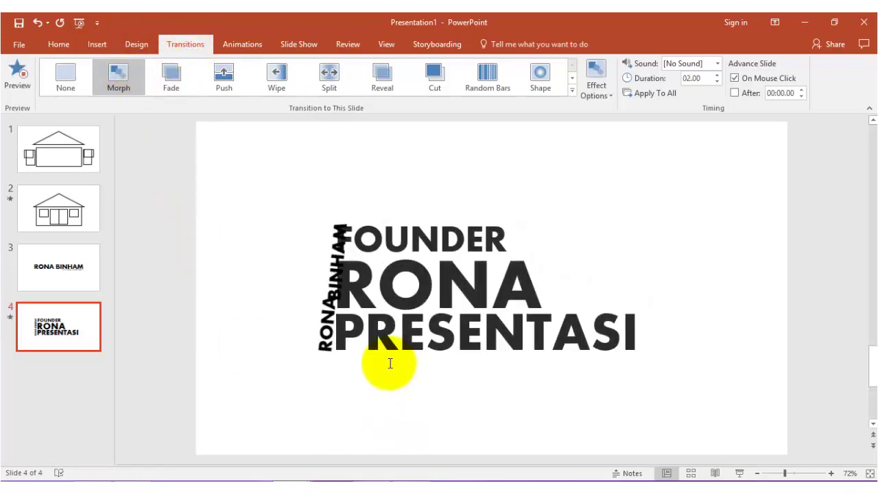
left_click(596, 85)
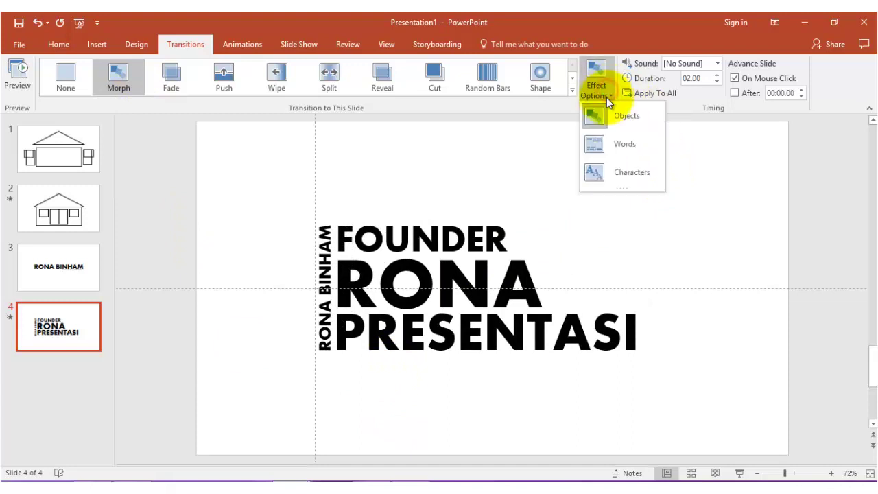
left_click(618, 173)
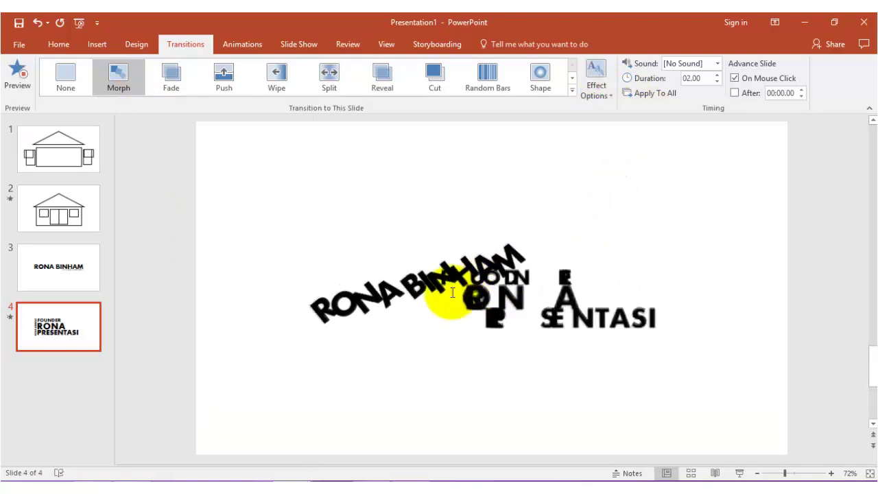
left_click(598, 87)
left_click(622, 141)
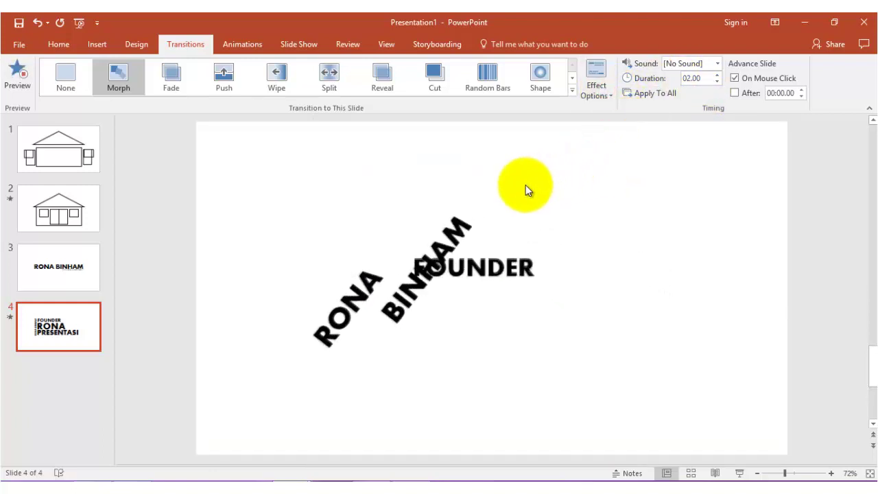
left_click(598, 87)
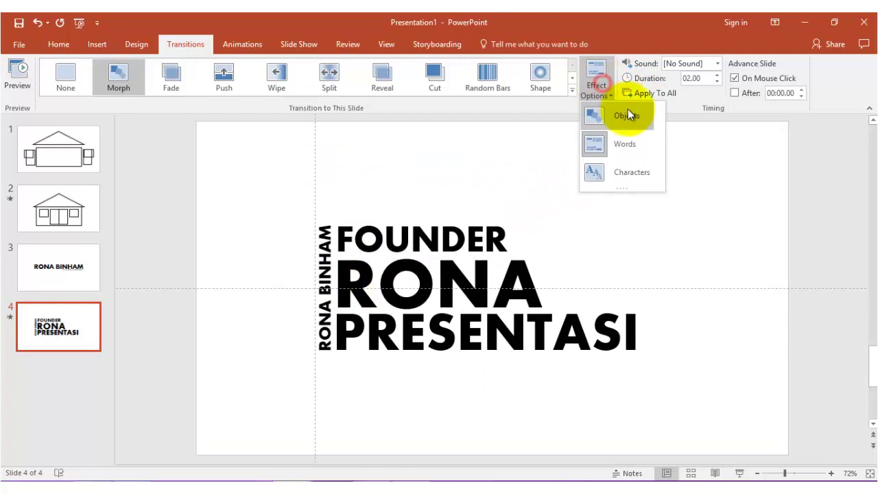
left_click(628, 112)
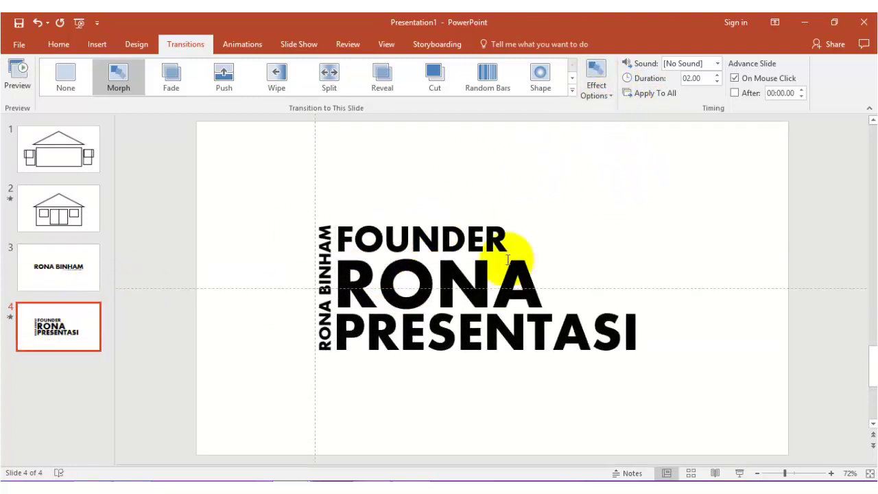
left_click(612, 94)
left_click(639, 172)
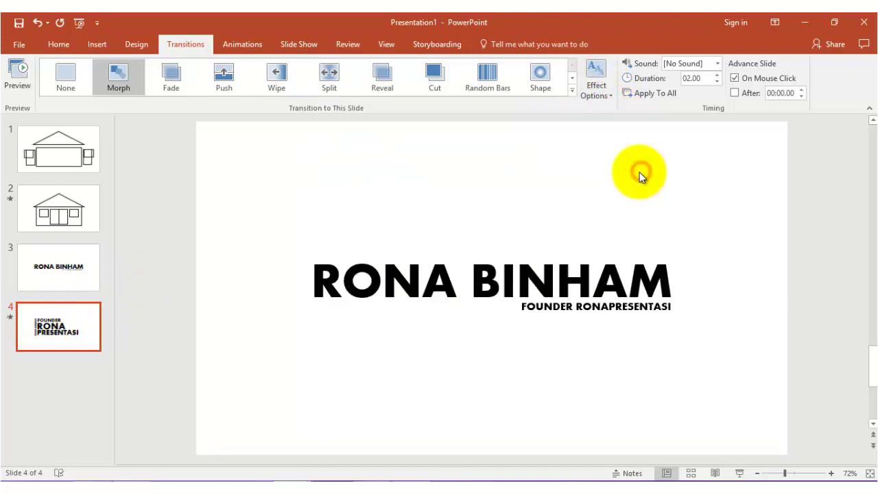